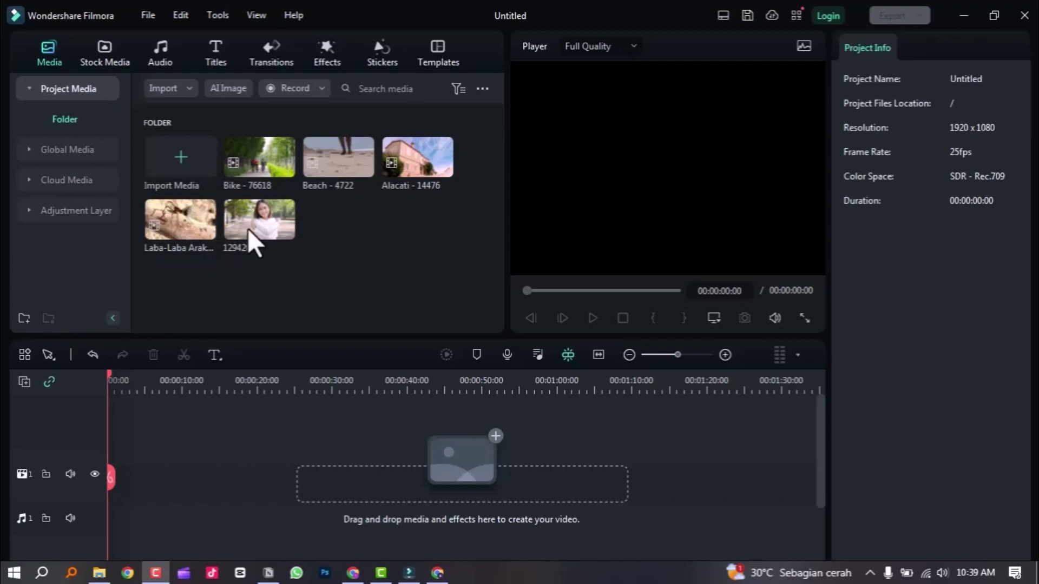
Select all five media clips, Bike through 129420, and add them to the video track
left_click(258, 150)
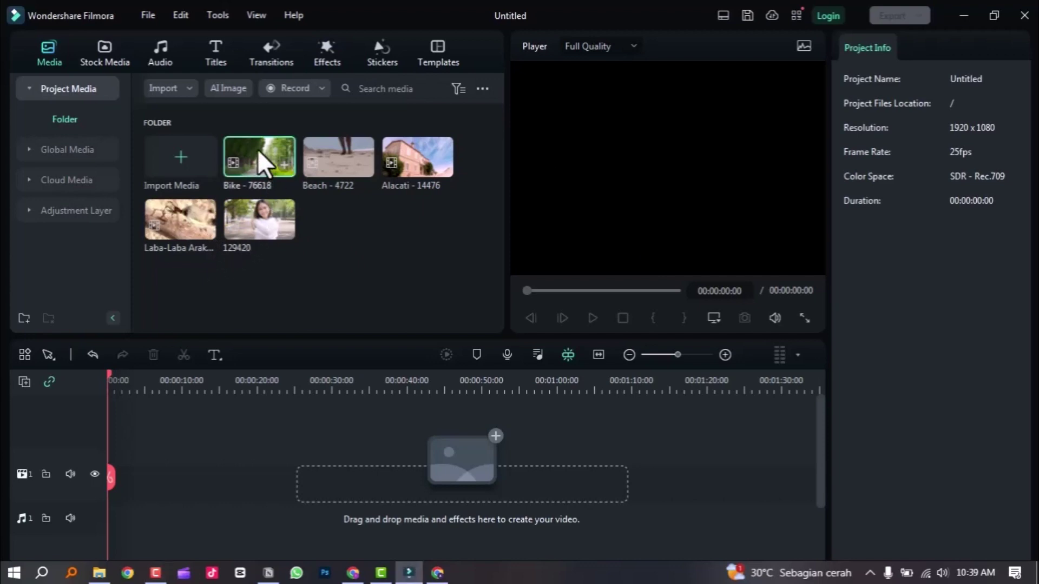
left_click(271, 208, "shift")
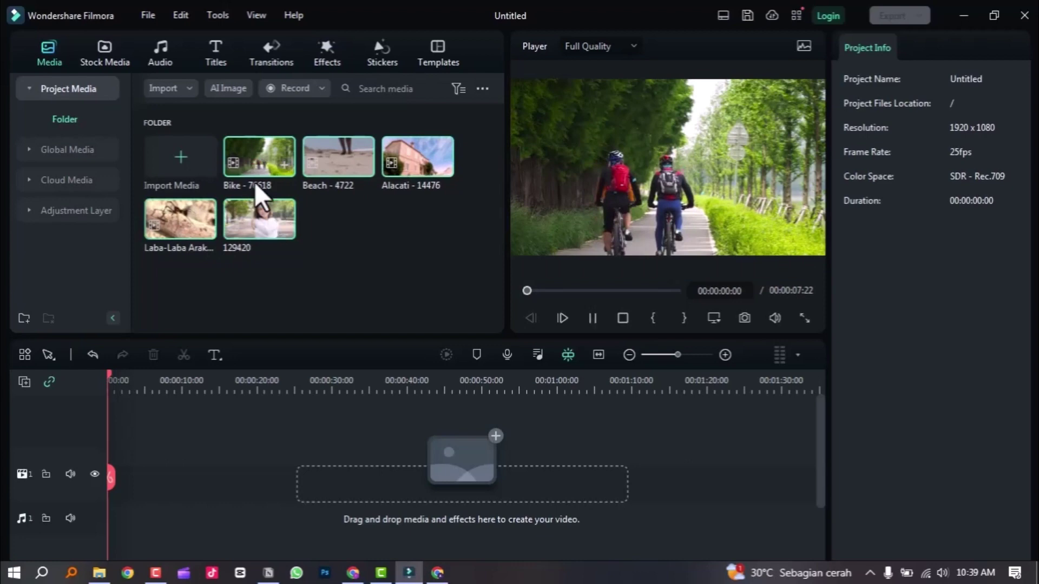
key("space")
left_click_drag(253, 216, 136, 483)
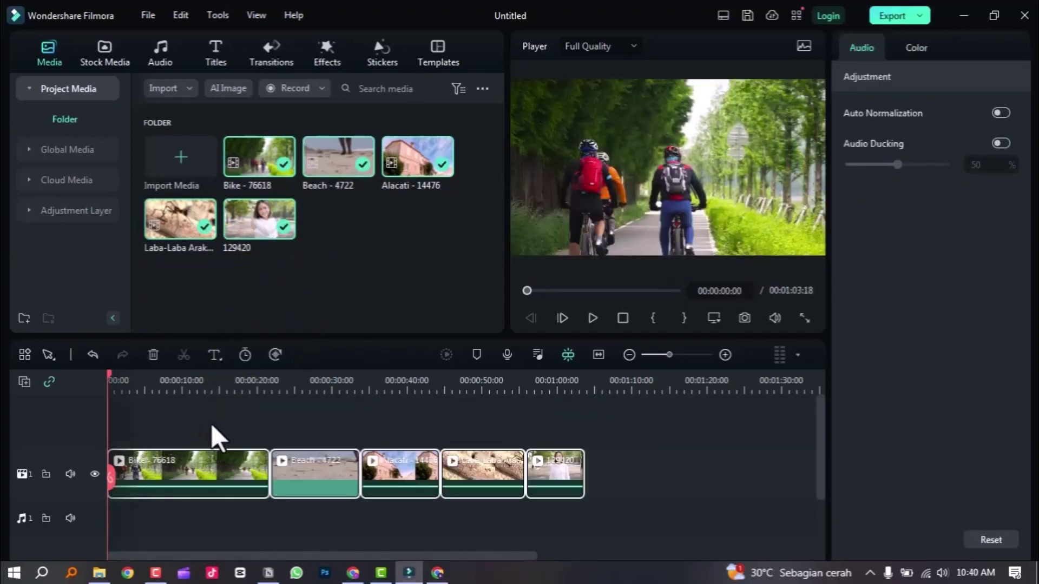
left_click(212, 423)
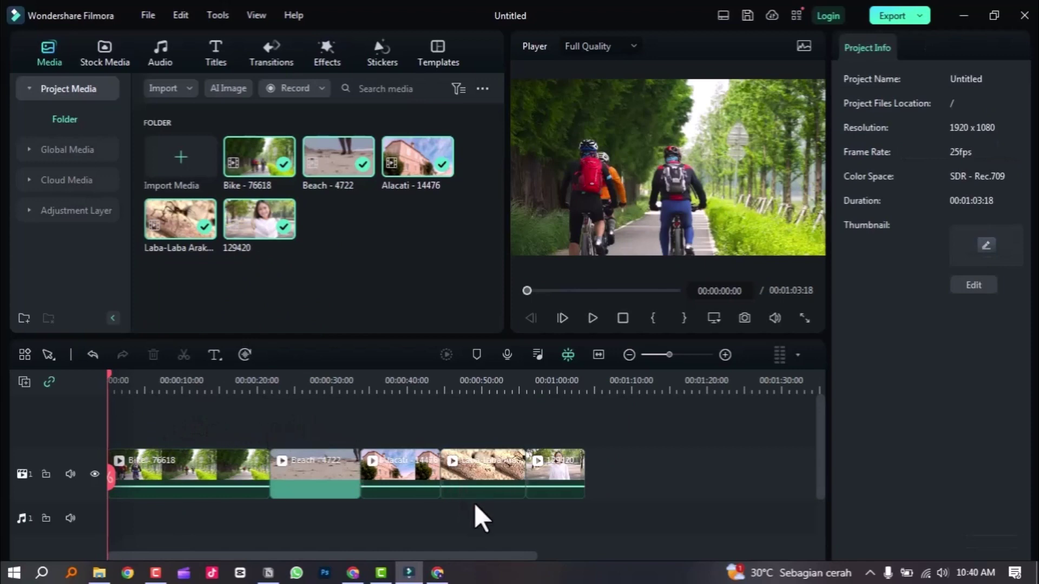
Move the 129420 clip to the start of the track and scrub through the footage
left_click_drag(571, 477, 119, 469)
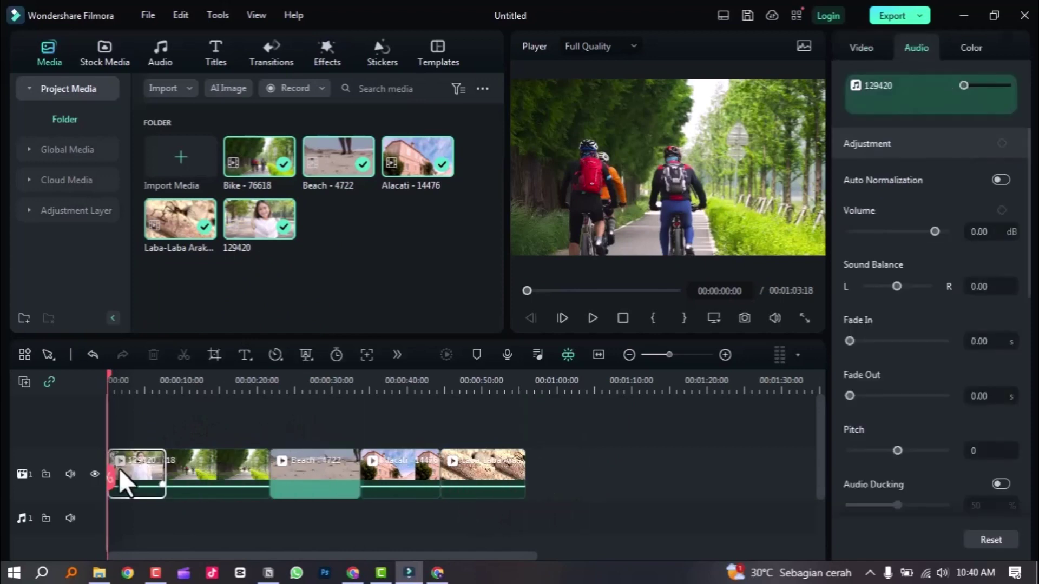
left_click(212, 423)
left_click(151, 385)
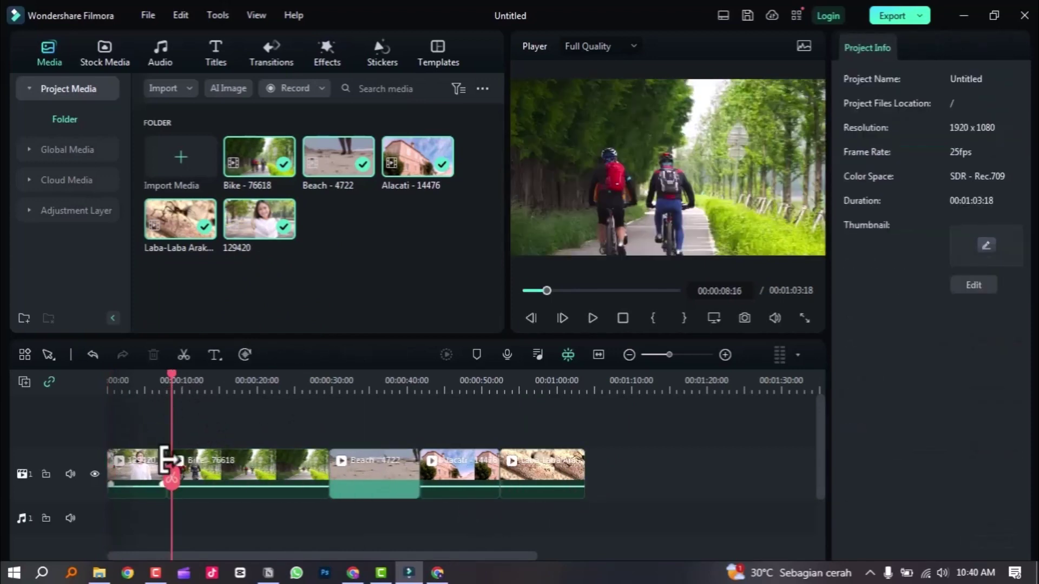
left_click(116, 485)
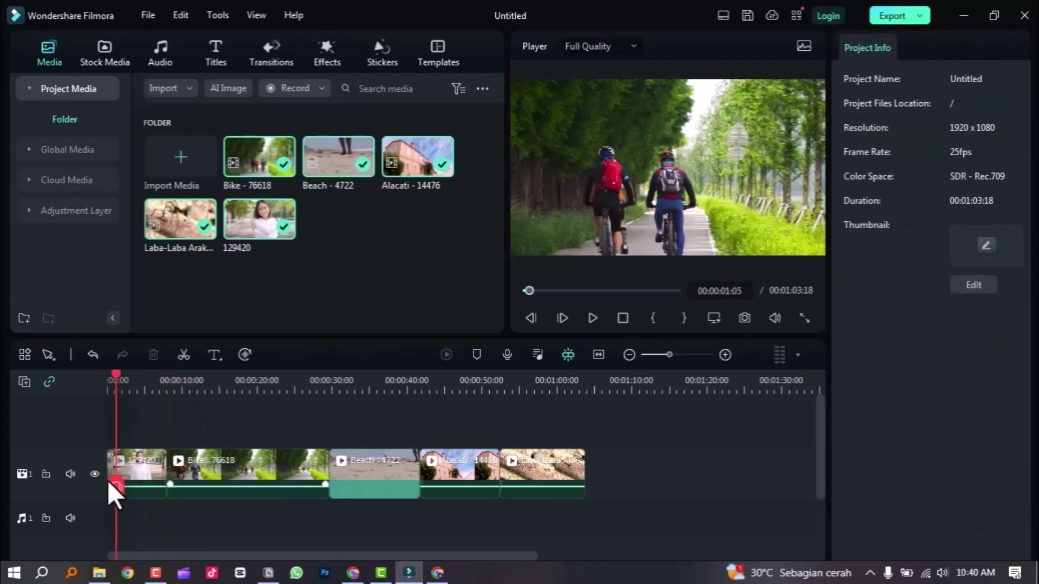
mouse_move(108, 480)
left_mouse_down()
mouse_move(136, 466)
mouse_move(115, 469)
left_mouse_up()
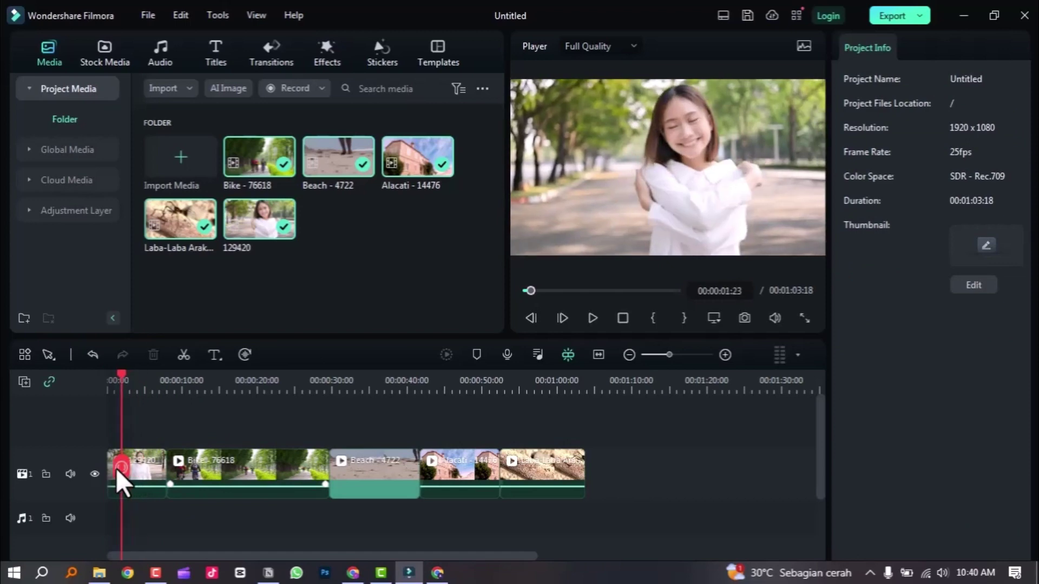
mouse_move(273, 485)
left_mouse_down()
mouse_move(190, 490)
mouse_move(540, 479)
mouse_move(100, 470)
left_mouse_up()
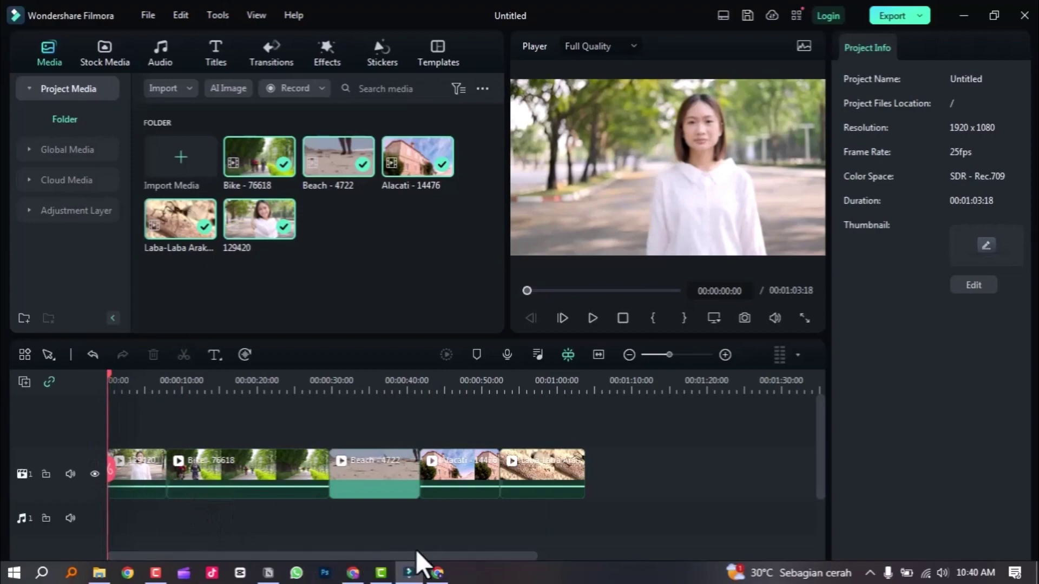
left_click(434, 571)
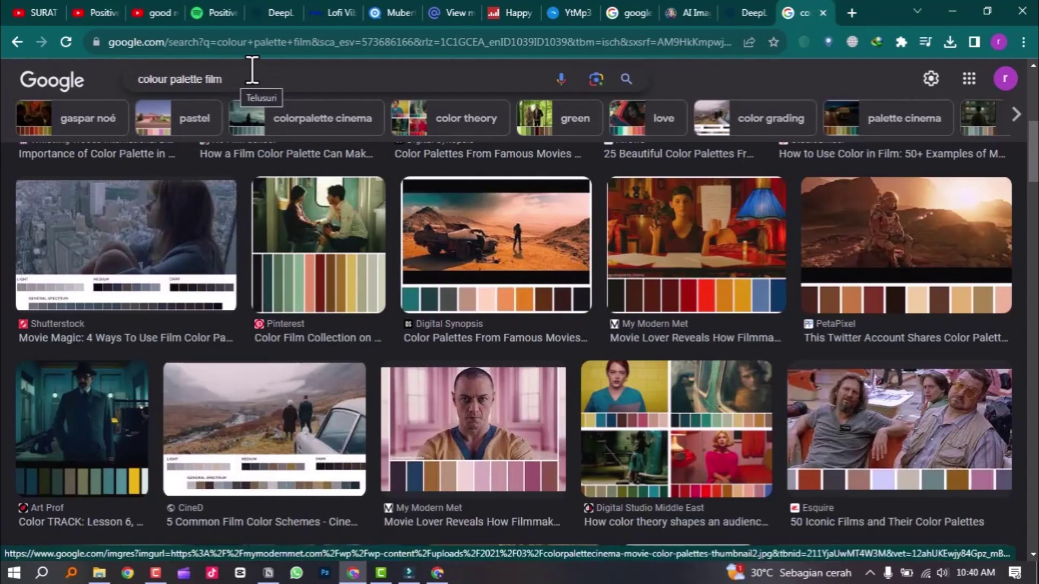
left_click(271, 79)
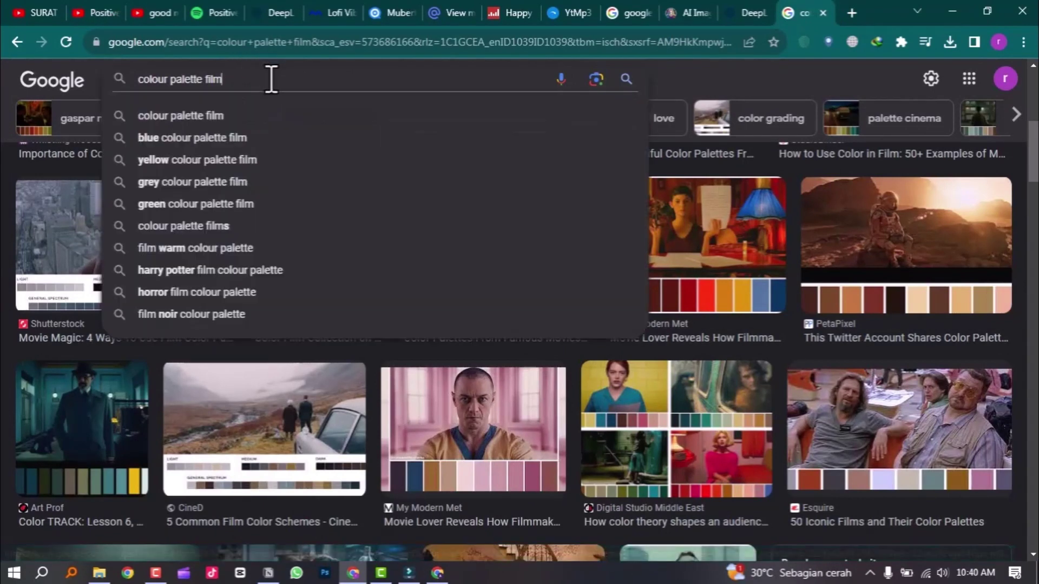
left_click(693, 67)
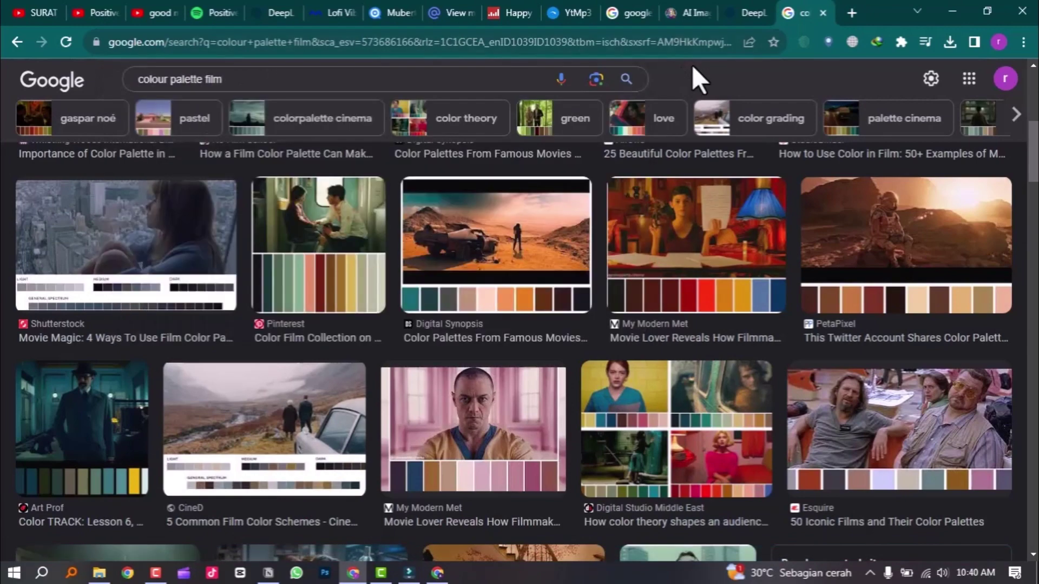
scroll(698, 387, "down", 5)
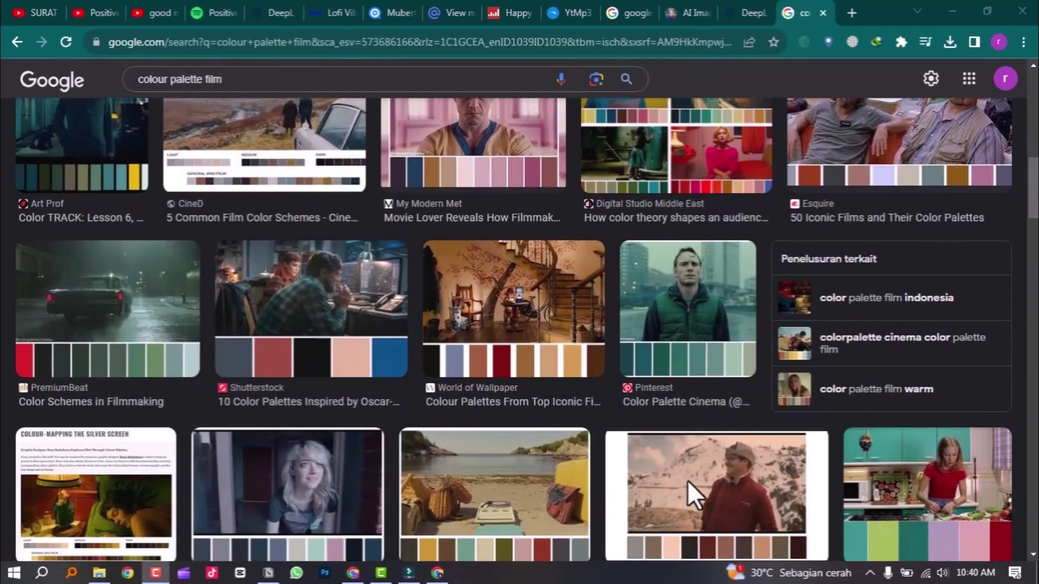
scroll(503, 341, "up", 5)
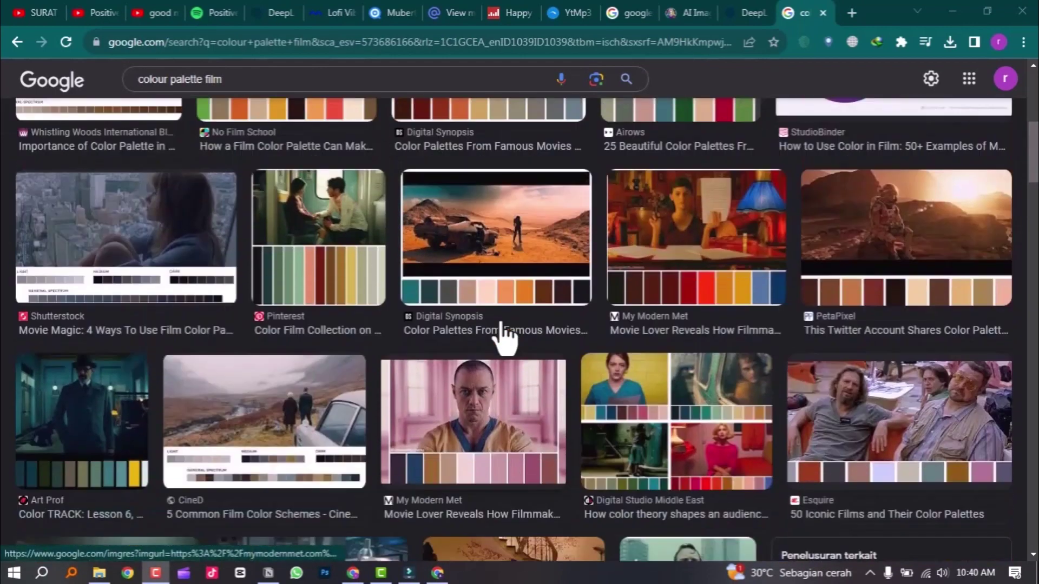
scroll(504, 336, "down", 2)
scroll(506, 338, "up", 2)
scroll(512, 344, "up", 4)
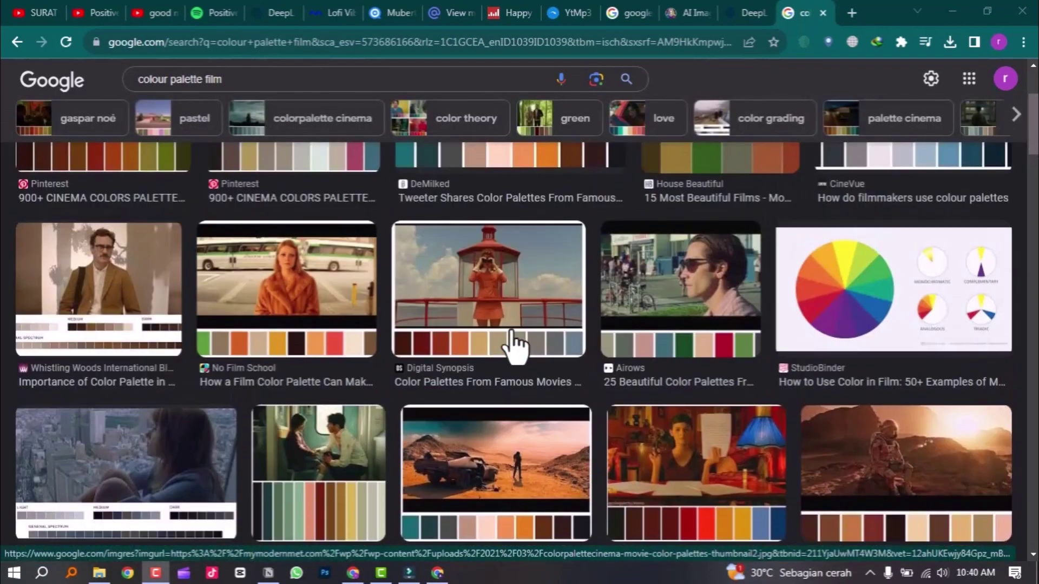
scroll(511, 344, "down", 1)
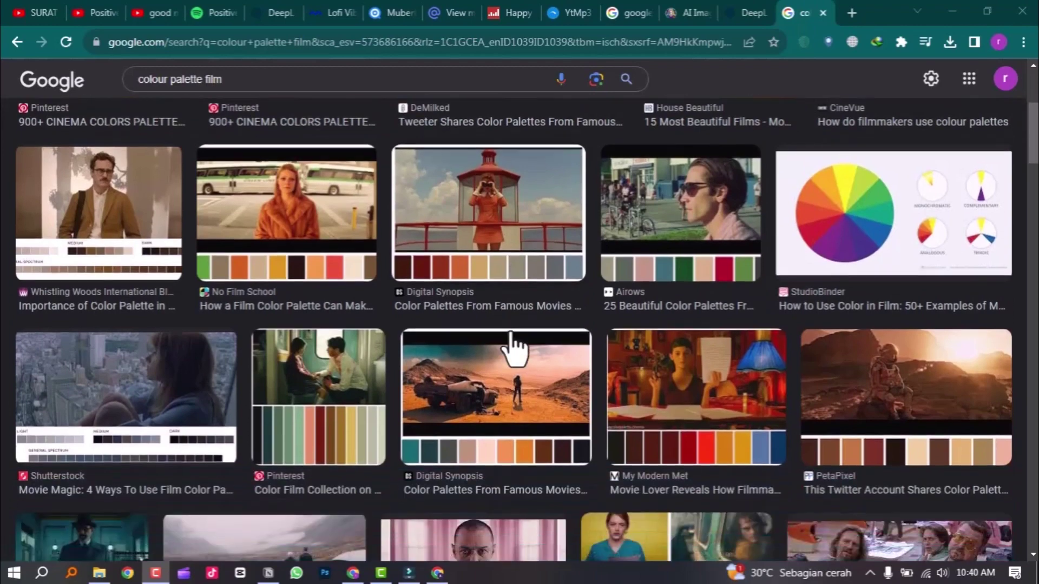
scroll(511, 344, "down", 3)
scroll(498, 354, "down", 1)
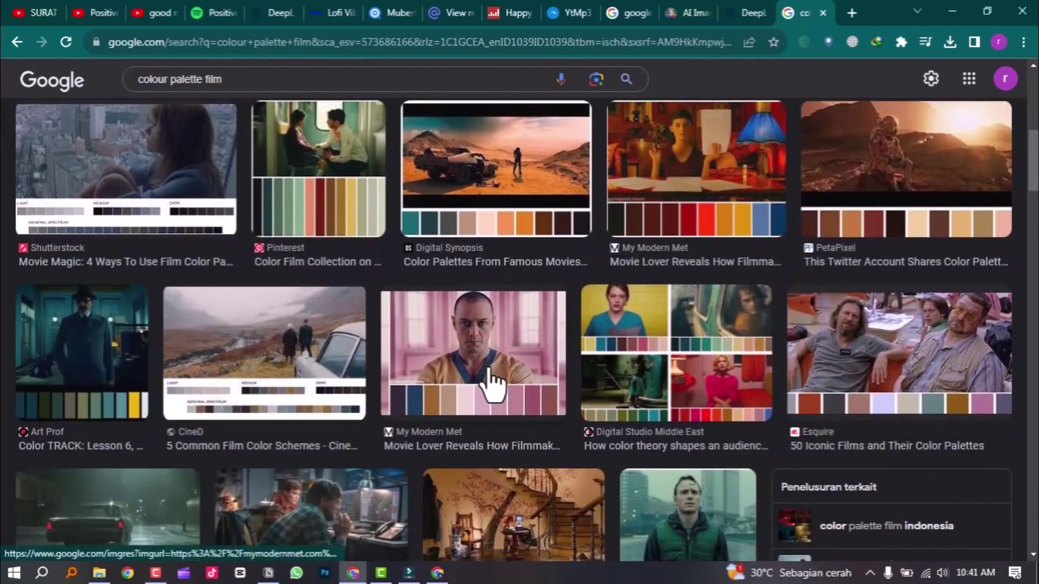
Save the My Modern Met pink palette preview as a JPG with Save image as
left_click(495, 377)
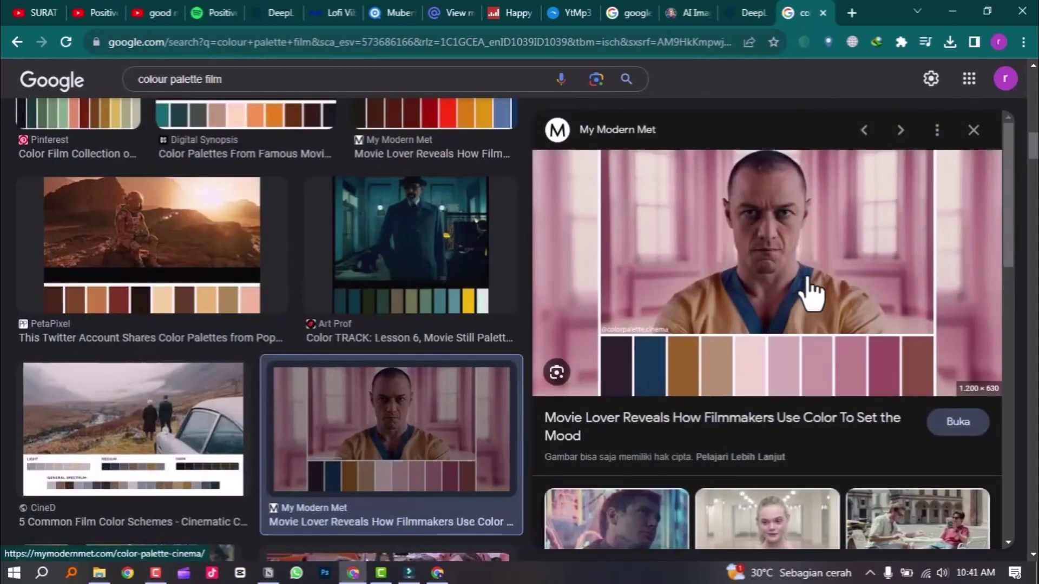
right_click(824, 277)
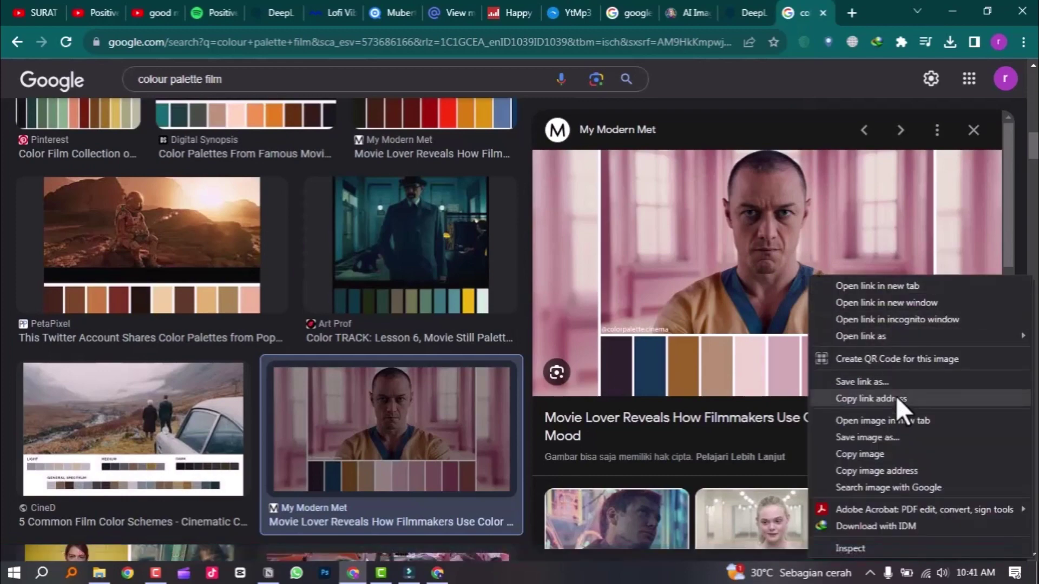
left_click(888, 437)
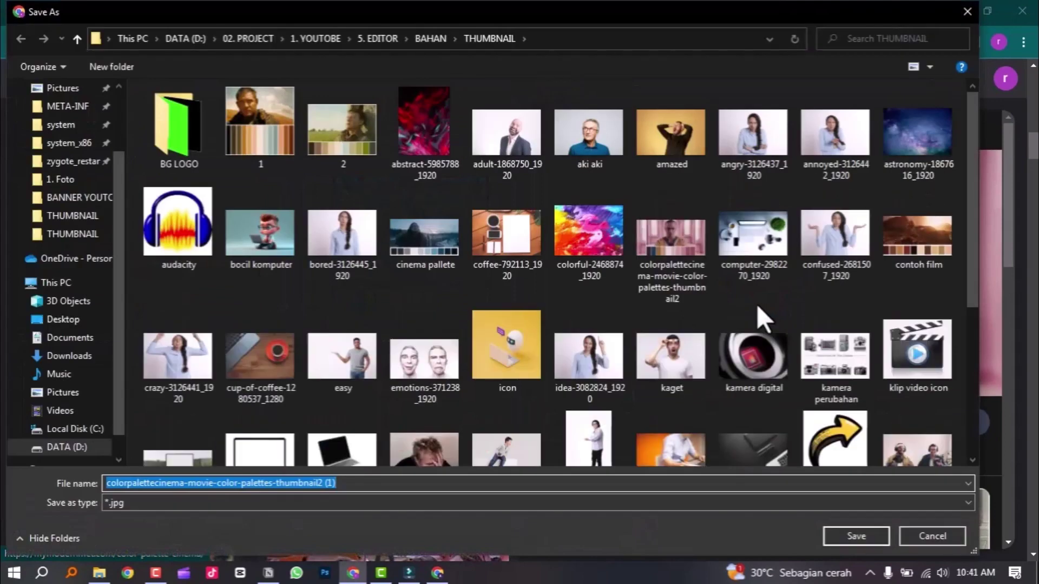
key("Return")
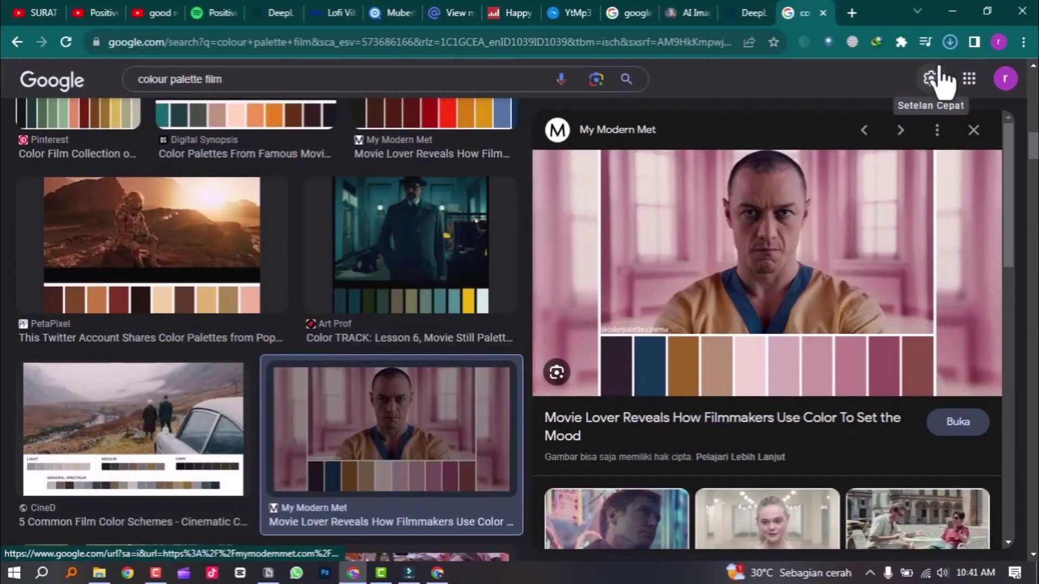
left_click(950, 41)
Show the saved palette JPG in the THUMBNAIL folder and drag it toward Filmora
left_click(911, 82)
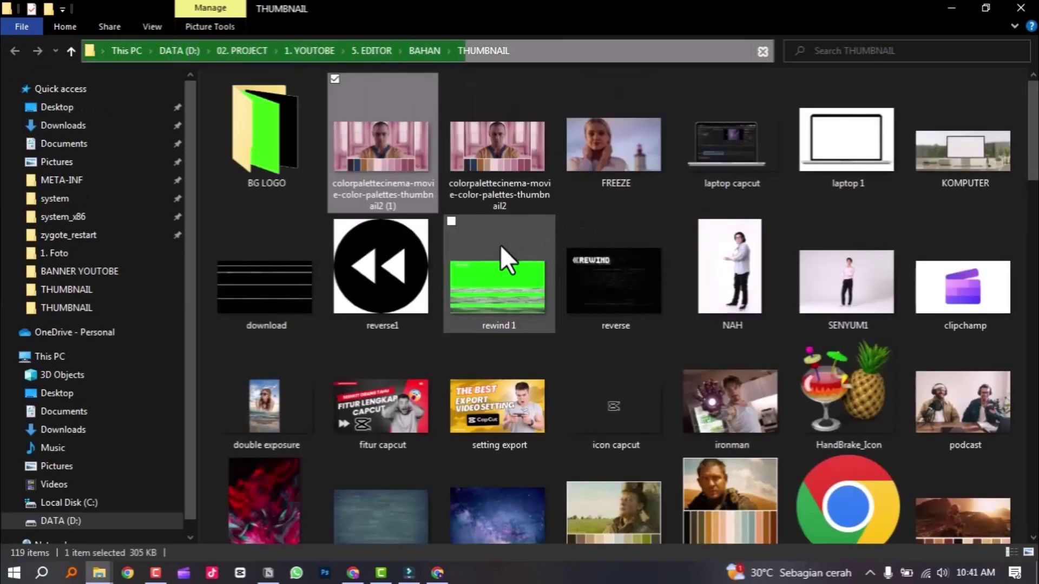
mouse_move(378, 166)
left_mouse_down()
mouse_move(349, 459)
mouse_move(362, 478)
left_mouse_up()
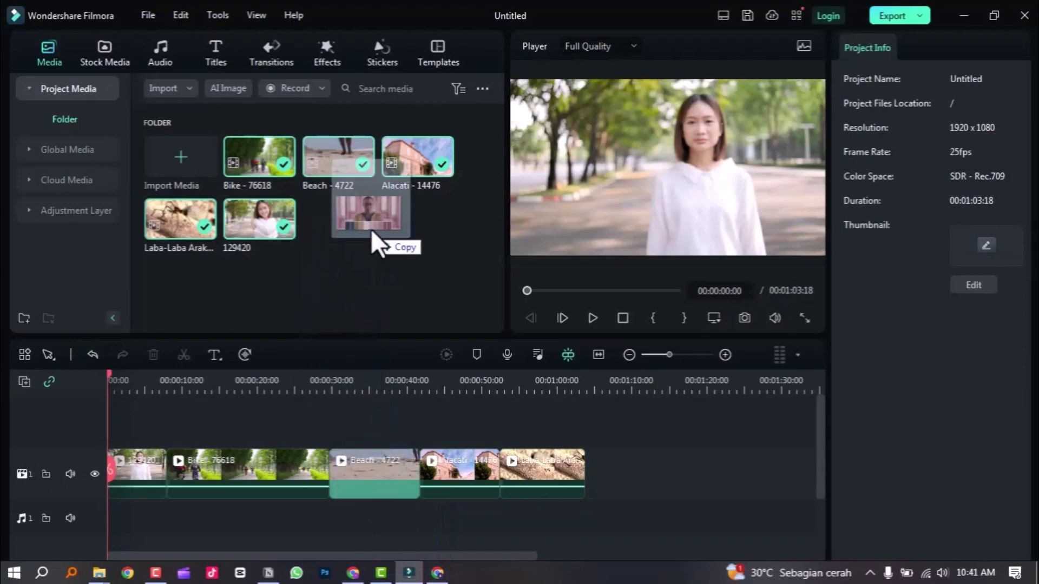
Import the colorpalettecine image into Project Media and place its clip at the end of track 1
left_click_drag(363, 479, 369, 248)
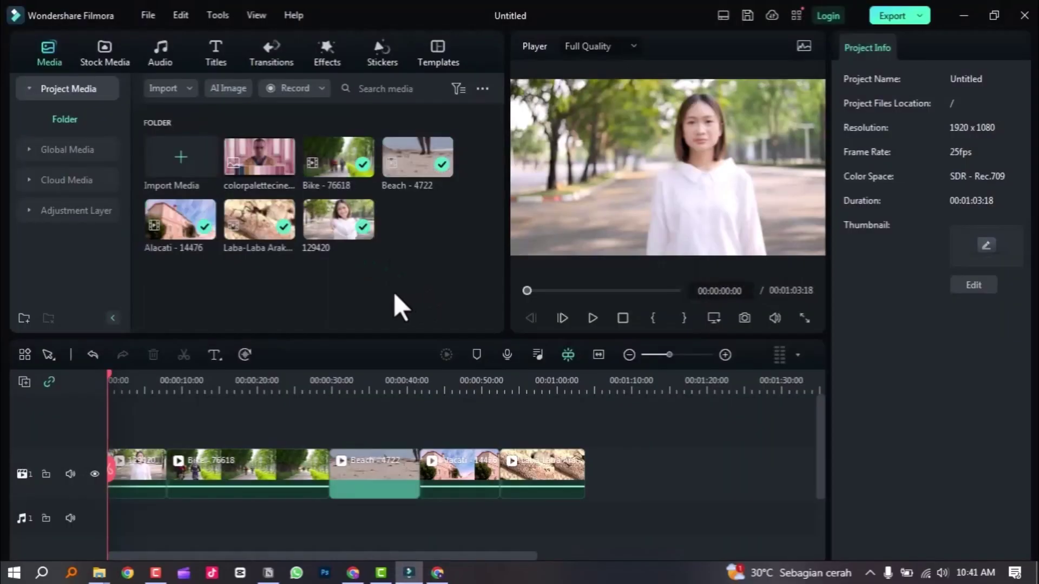
left_click_drag(255, 152, 184, 476)
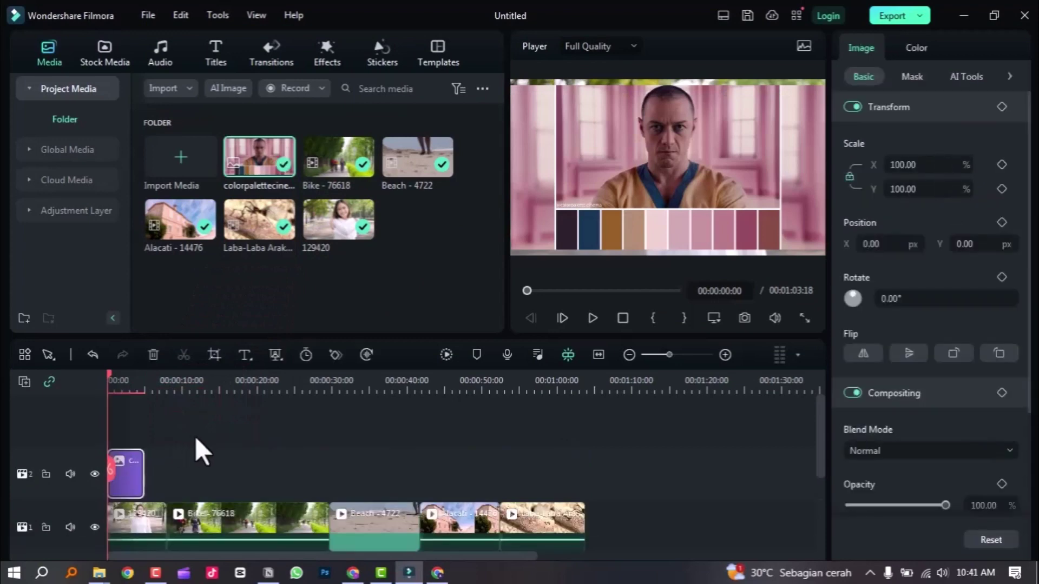
scroll(227, 436, "down", 1)
scroll(184, 436, "down", 1)
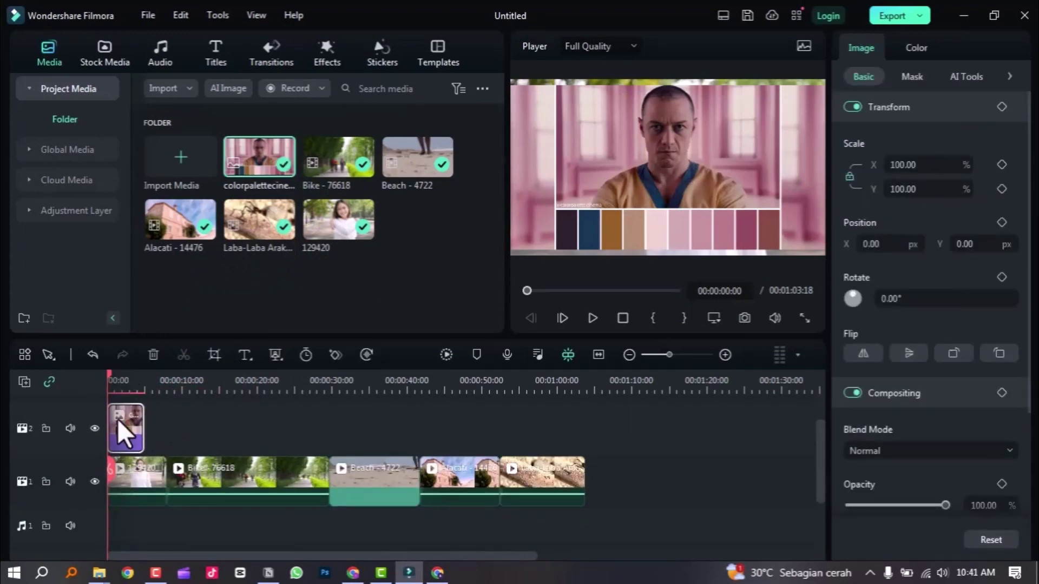
left_click_drag(119, 420, 615, 478)
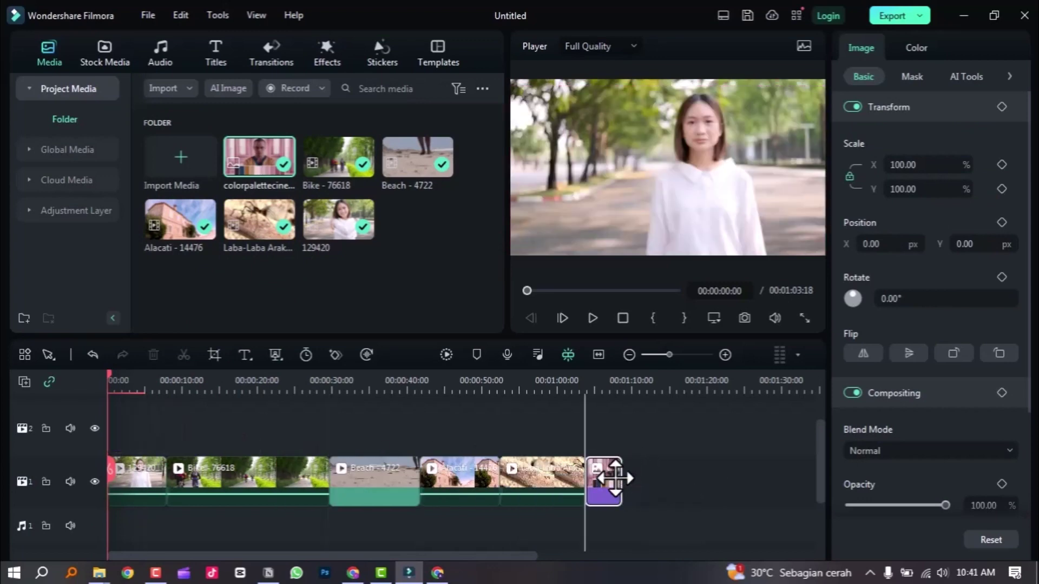
Move the palette clip onto track 2, then scale it to 107.14% with Position X -68.57
mouse_move(602, 465)
left_mouse_down()
mouse_move(390, 445)
mouse_move(119, 441)
left_mouse_up()
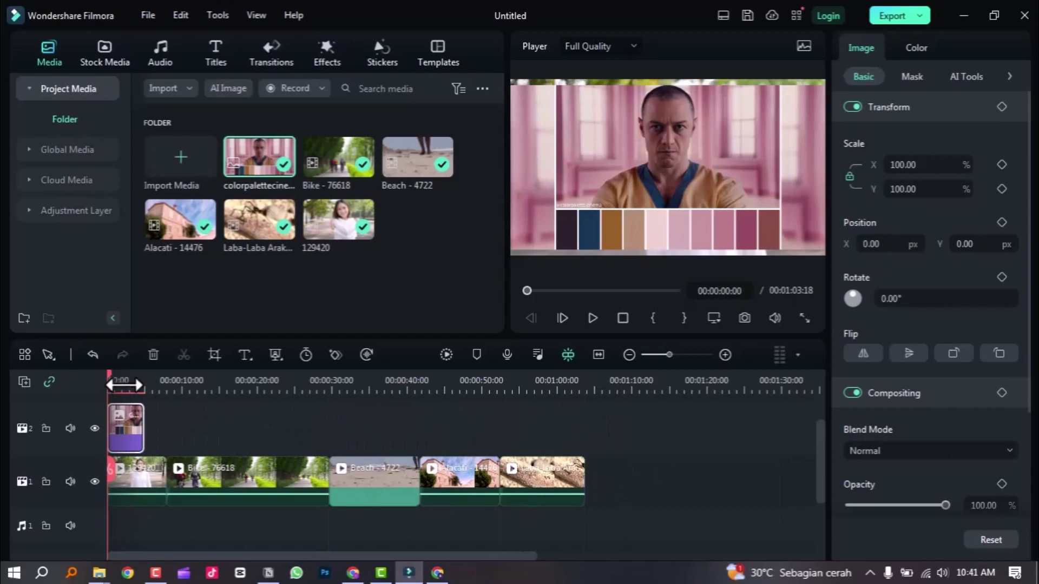
mouse_move(108, 379)
left_mouse_down()
mouse_move(131, 379)
mouse_move(116, 385)
left_mouse_up()
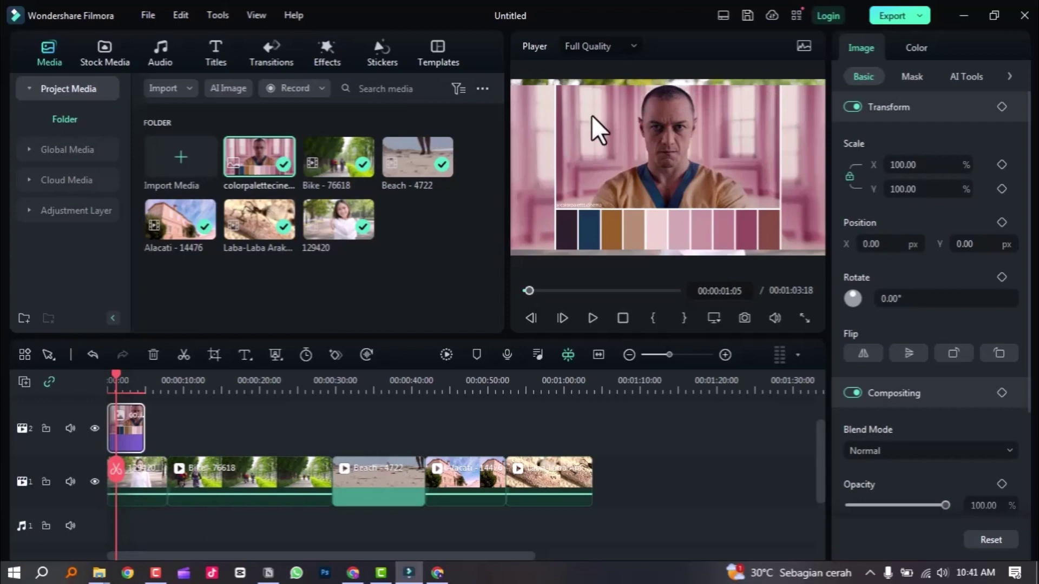
left_click(745, 174)
scroll(745, 174, "down", 2)
left_click_drag(514, 245, 505, 257)
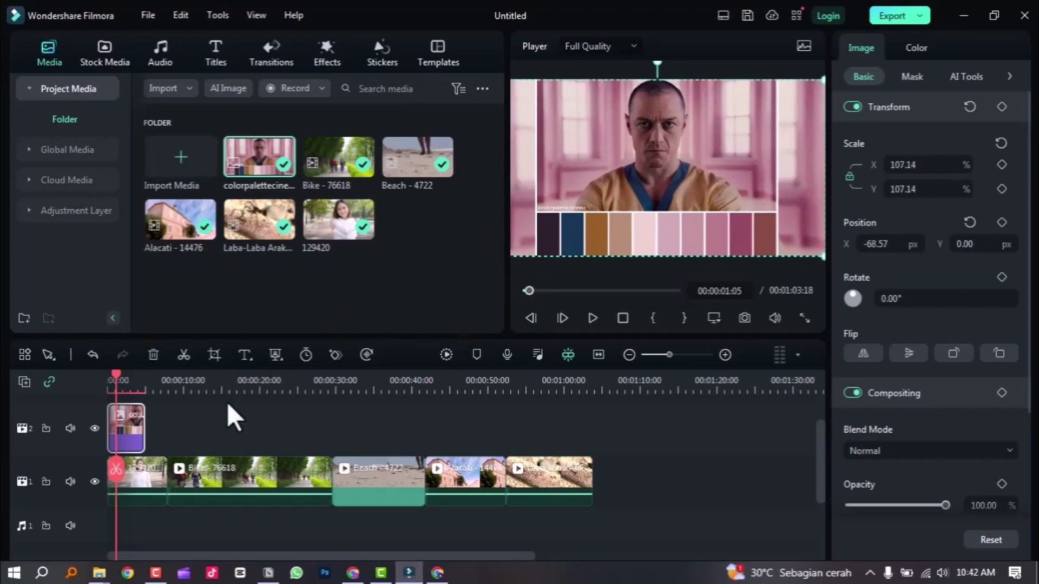
left_click(135, 406)
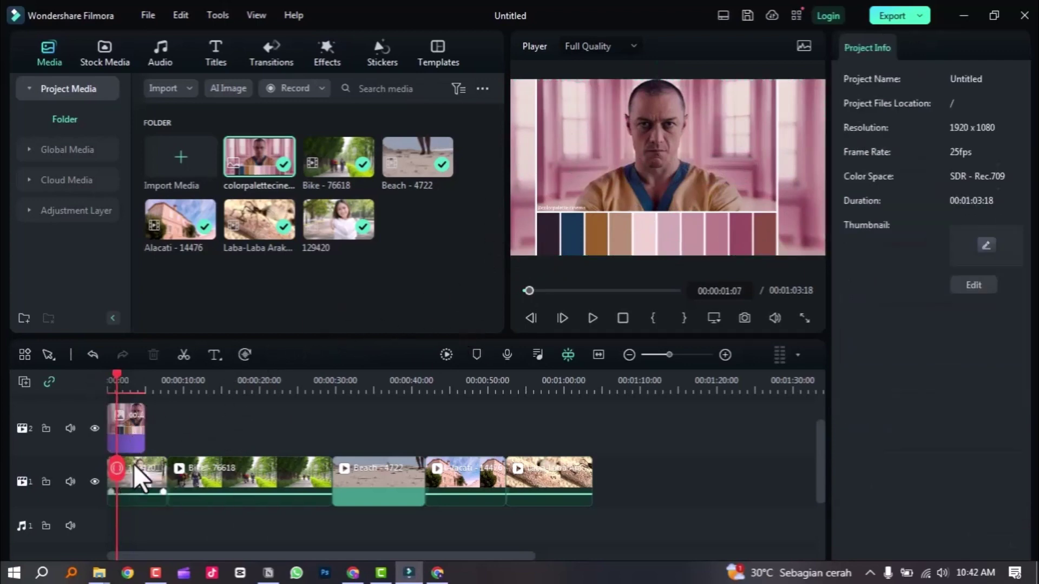
Scrub through the timeline, then marquee-select all five clips on track 1
left_click_drag(134, 466, 187, 468)
left_click_drag(345, 473, 155, 473)
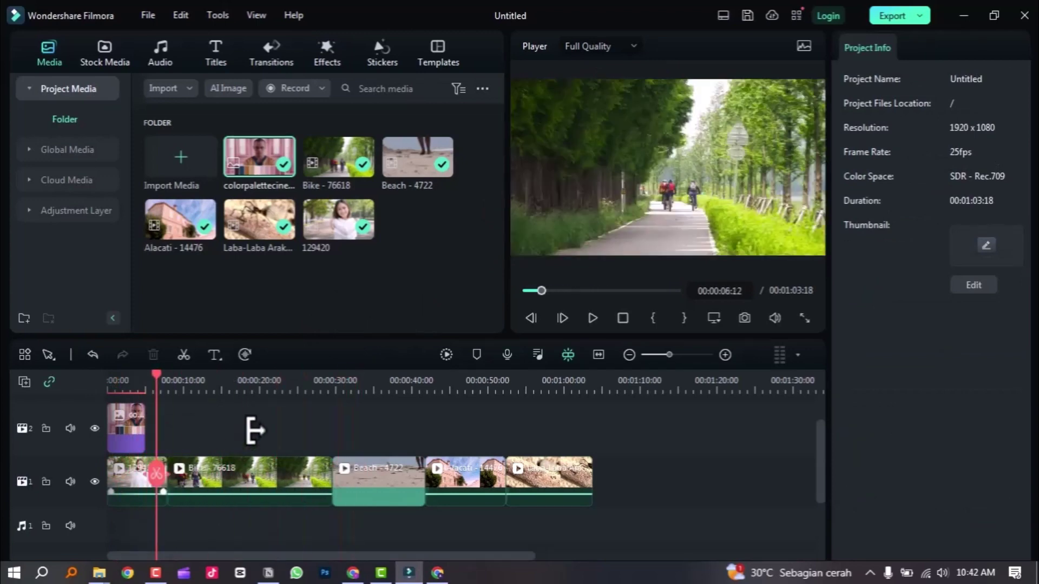
scroll(281, 433, "down", 1)
scroll(310, 435, "up", 1)
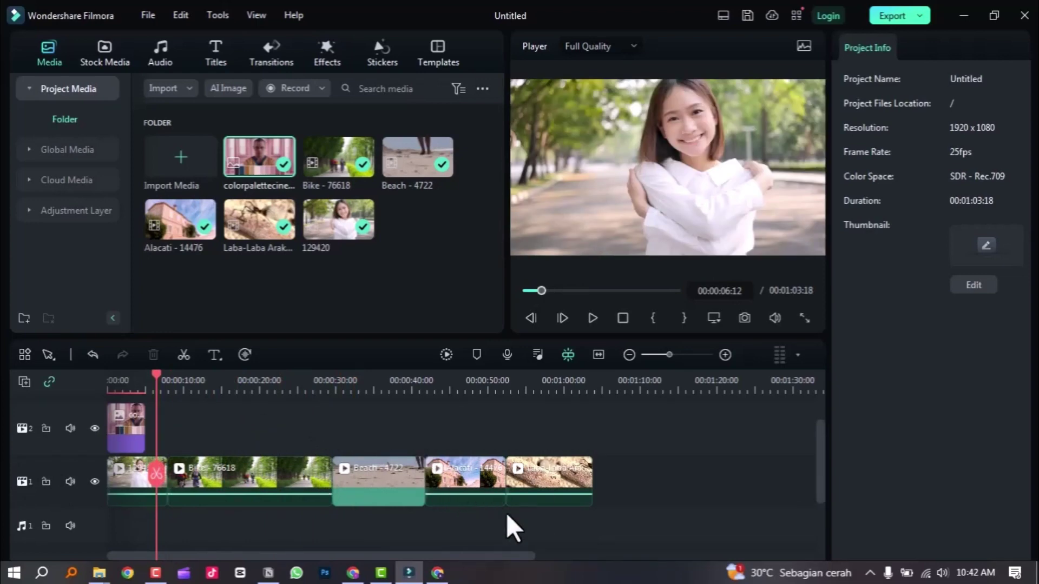
left_click_drag(528, 522, 132, 474)
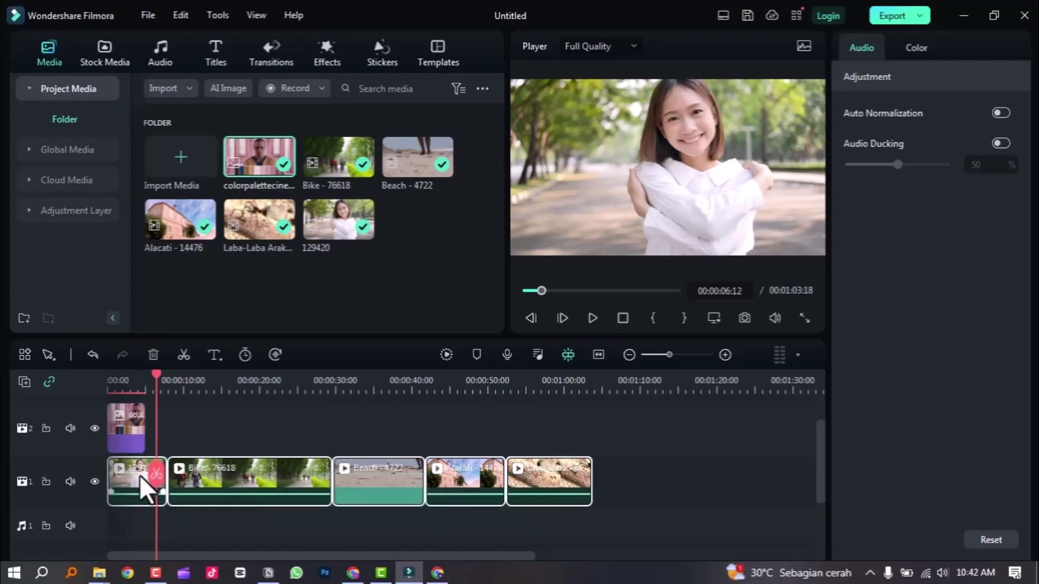
left_click(264, 426)
left_click(212, 465)
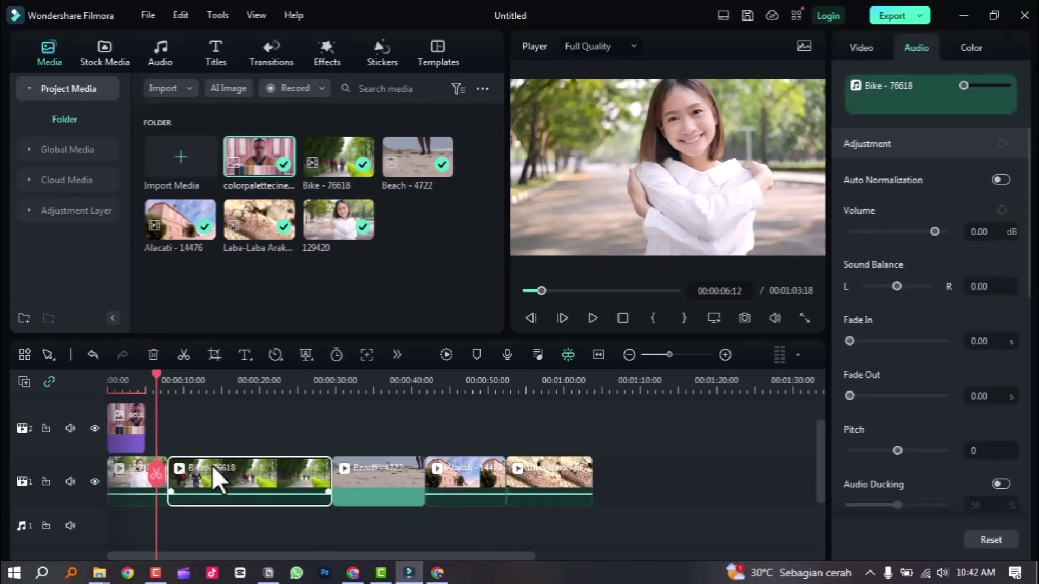
left_click(462, 409)
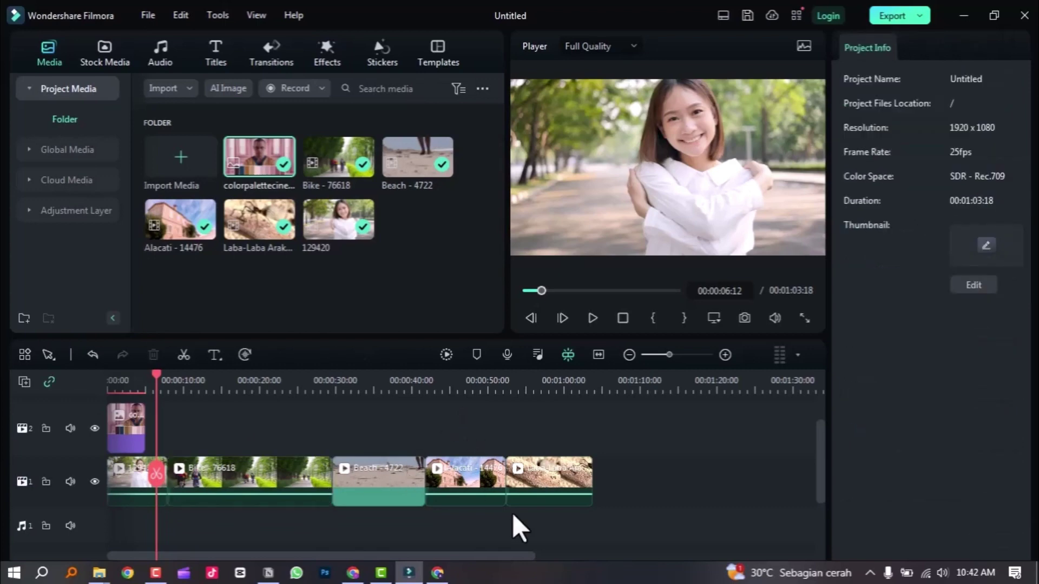
left_click_drag(521, 517, 138, 481)
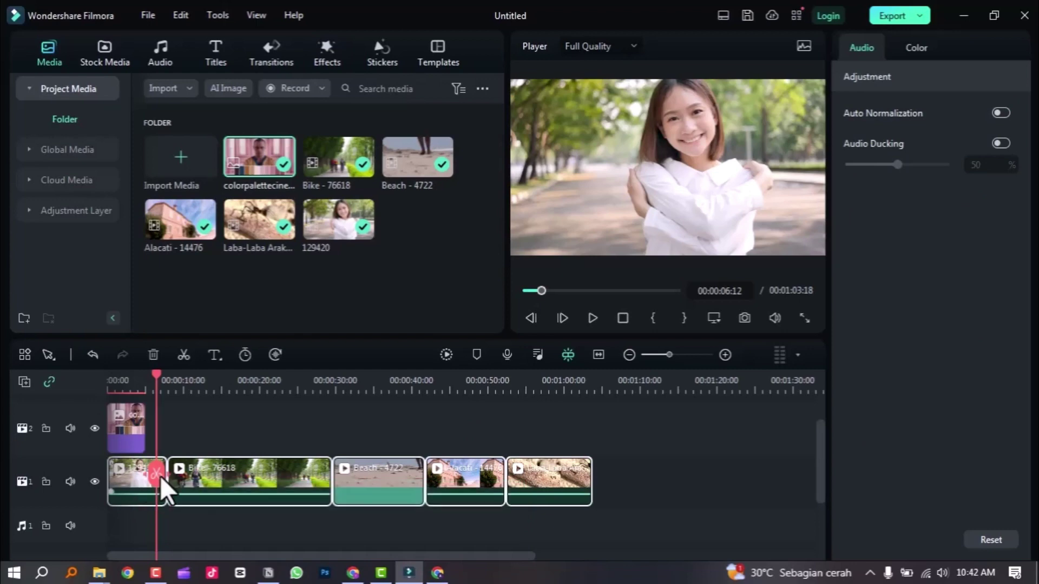
Apply Color Match to the selected clips, matching the pink palette reference frame at 100
right_click(196, 475)
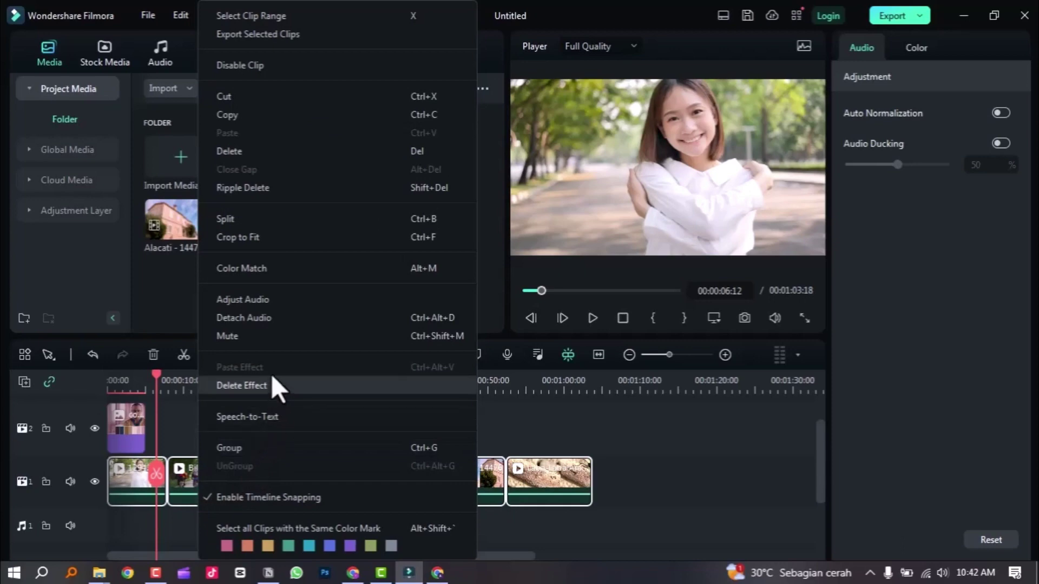
left_click(288, 267)
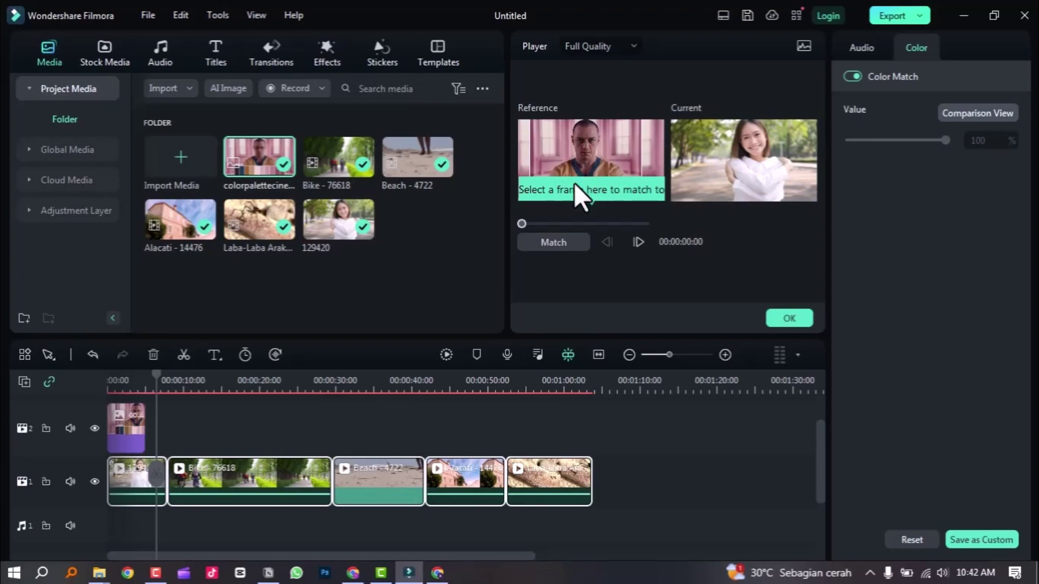
left_click(548, 241)
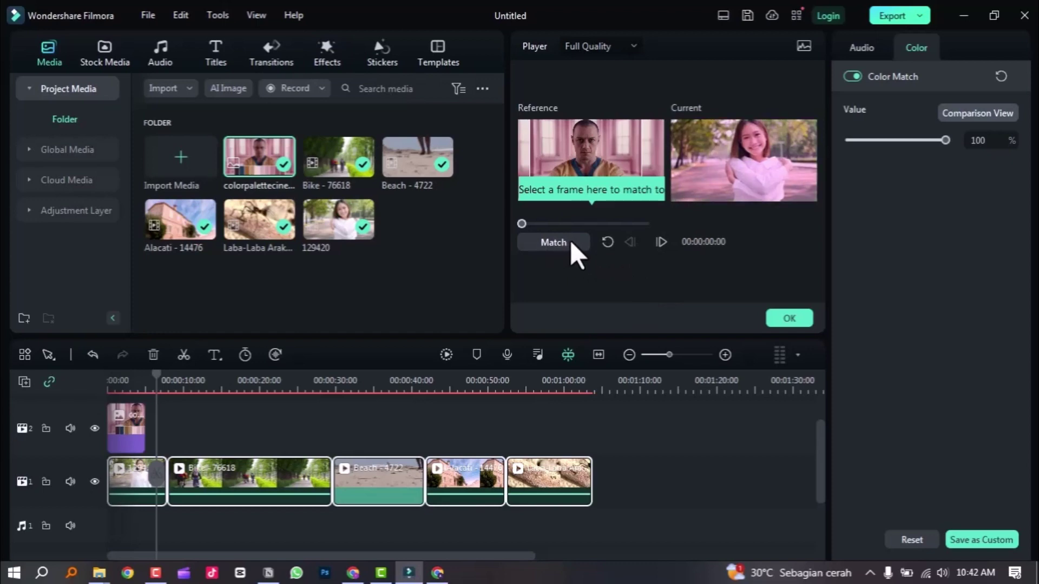
left_click(789, 318)
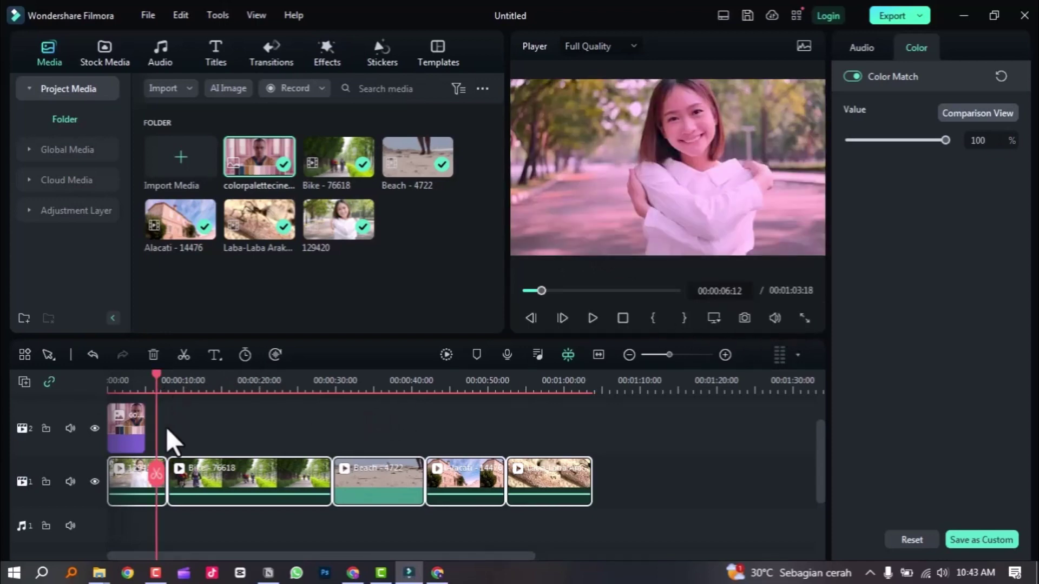
Scrub through the house and Bike clips to check their pink tint
mouse_move(152, 475)
left_mouse_down()
mouse_move(352, 452)
mouse_move(498, 472)
left_mouse_up()
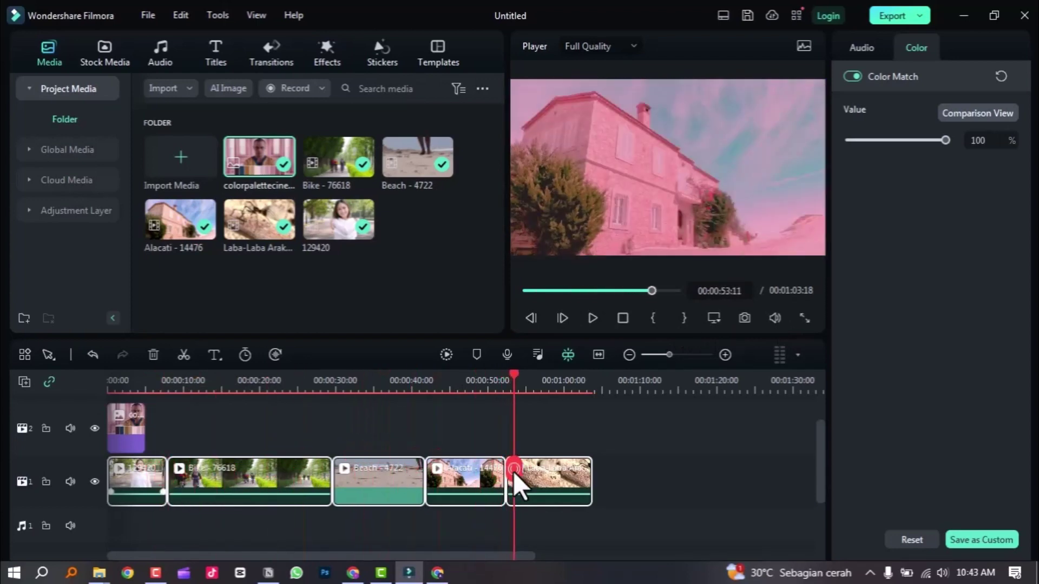
left_click_drag(498, 472, 251, 495)
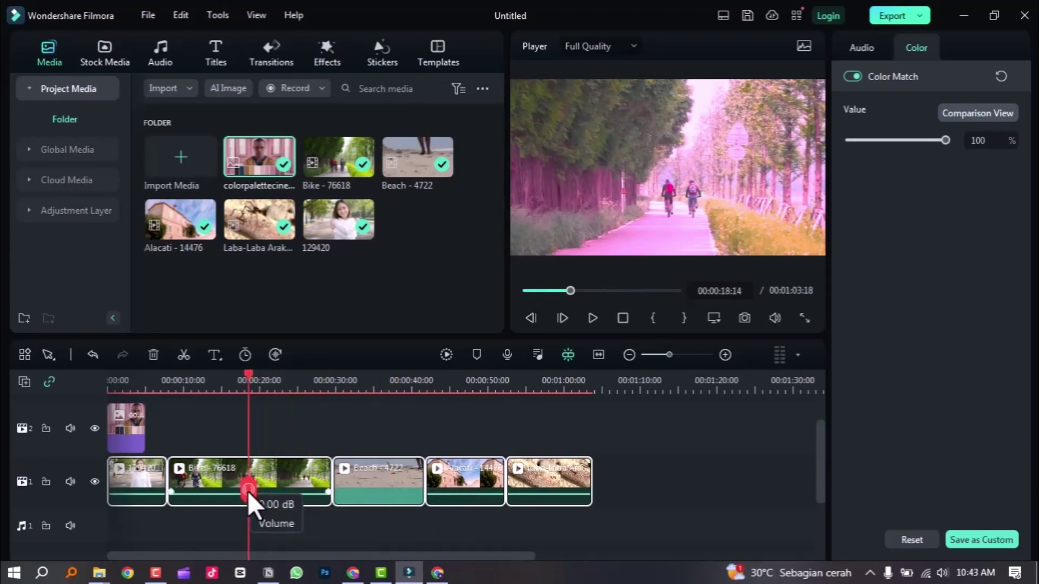
mouse_move(248, 491)
left_mouse_down()
mouse_move(255, 476)
mouse_move(508, 460)
mouse_move(242, 492)
mouse_move(164, 485)
mouse_move(232, 483)
left_mouse_up()
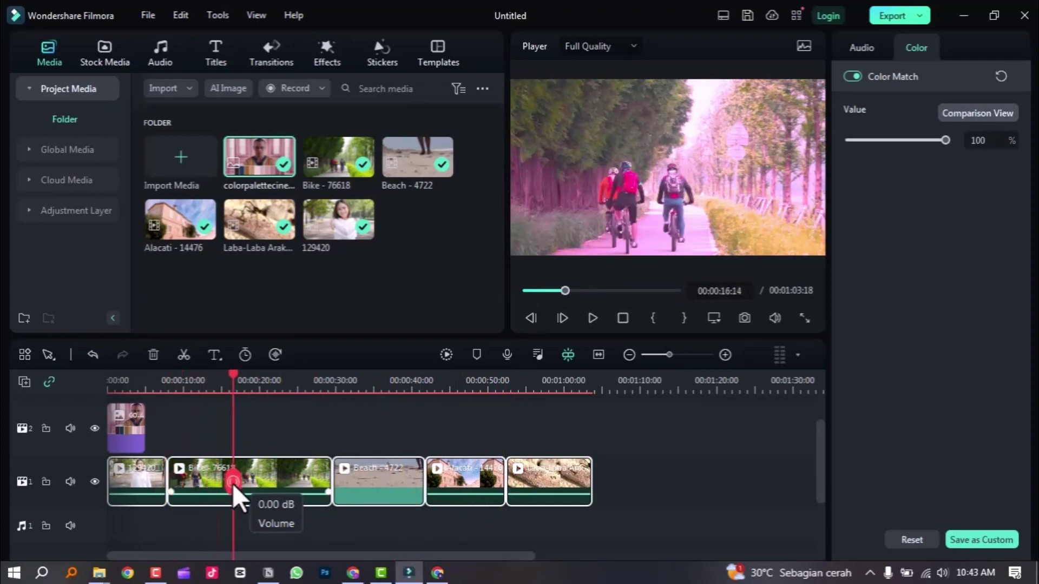
left_click(277, 440)
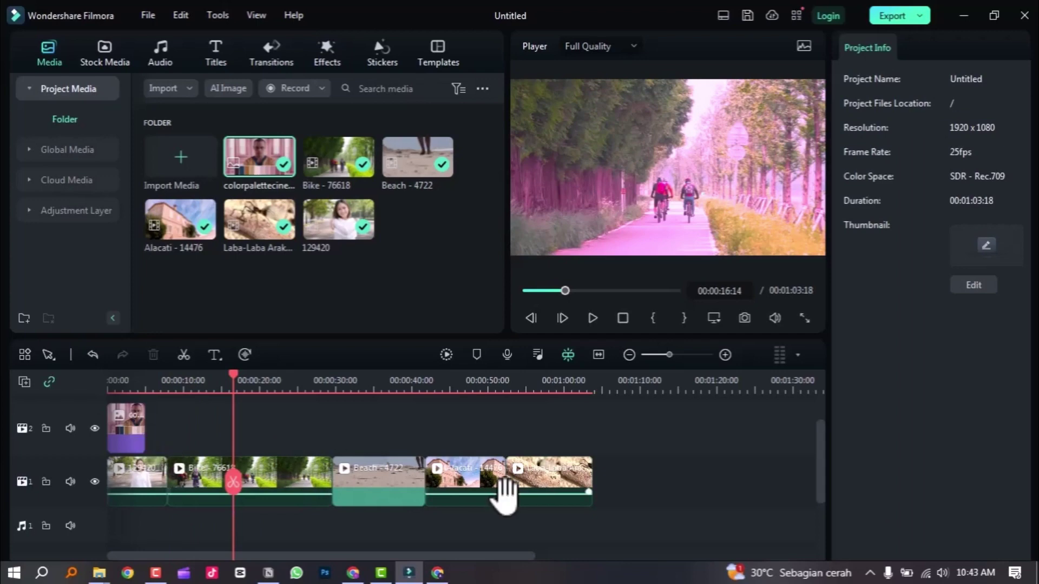
Scrub back to the palette reference frame and select the Bike clip
scroll(162, 476, "up", 2)
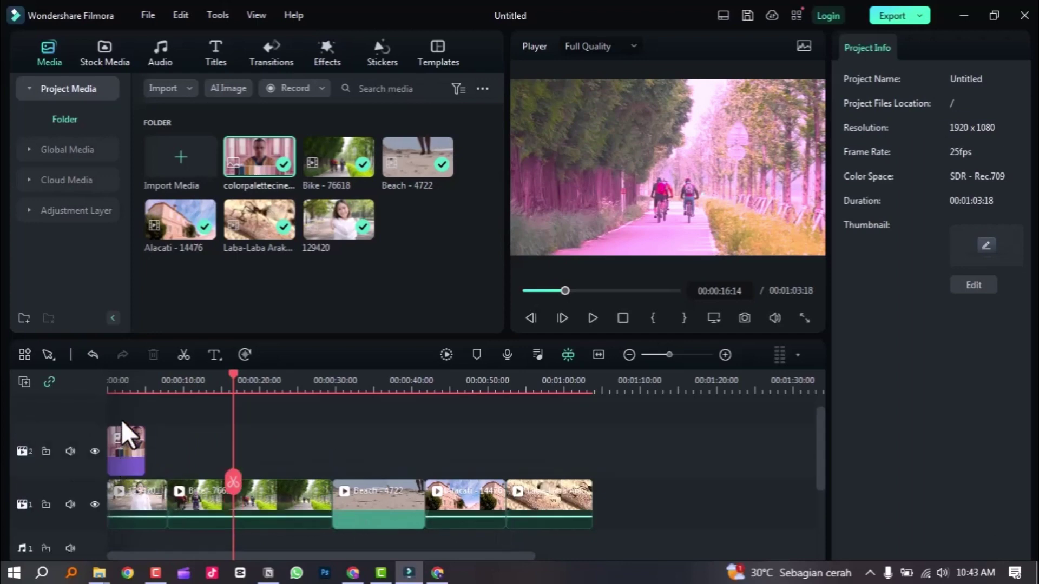
left_click_drag(235, 482, 124, 490)
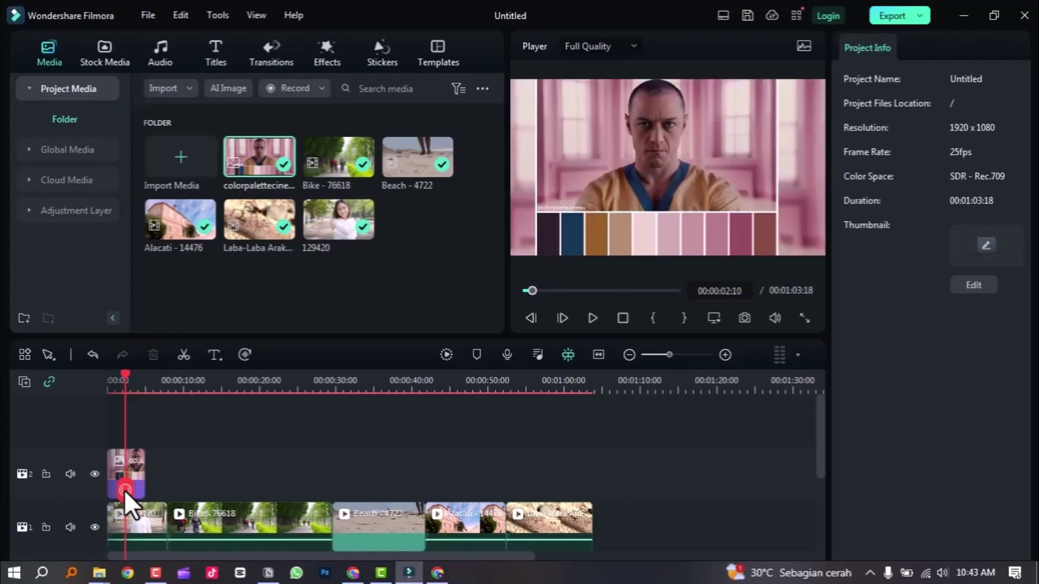
left_click_drag(124, 490, 226, 488)
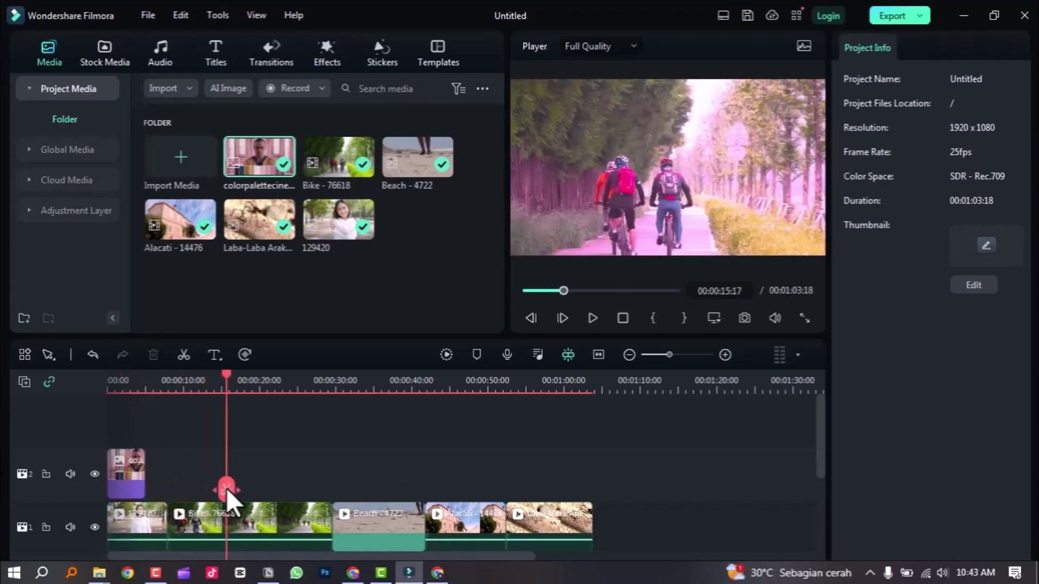
scroll(295, 468, "down", 2)
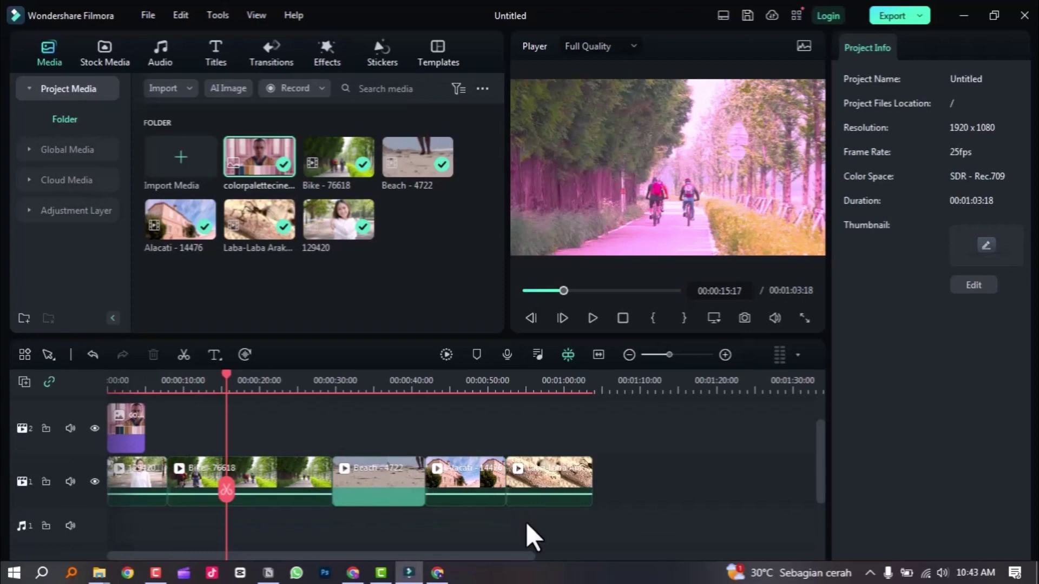
left_click(272, 490)
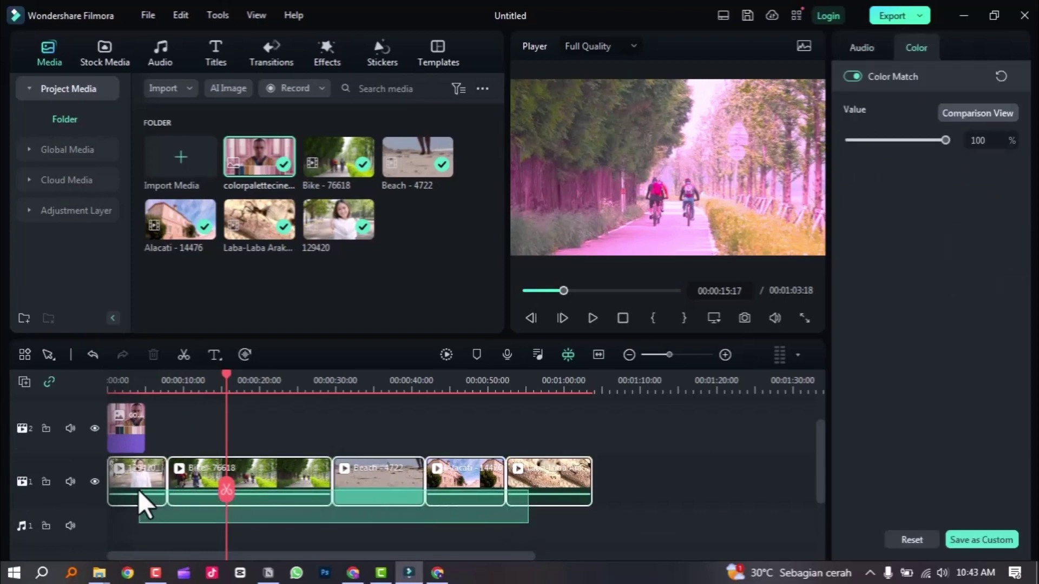
Marquee-select the five main-track clips and reconfirm Color Match at 100
left_click_drag(271, 489, 138, 489)
right_click(239, 469)
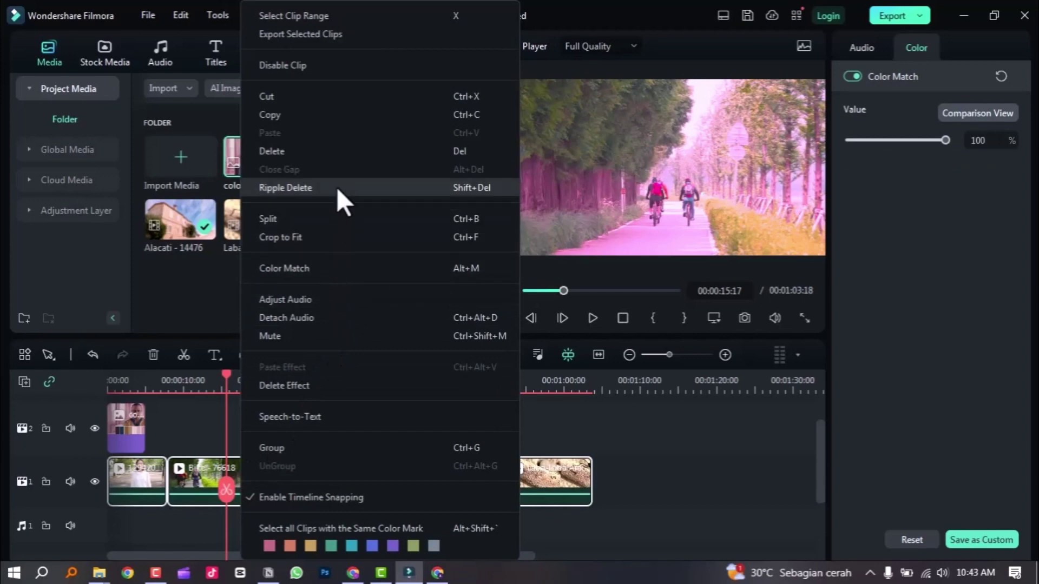
left_click(319, 269)
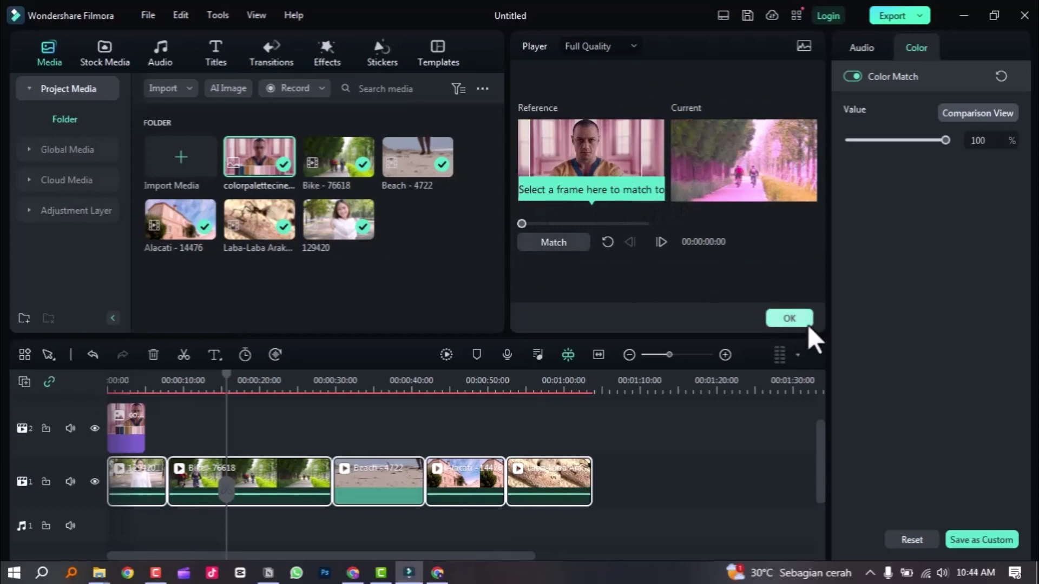
left_click(453, 423)
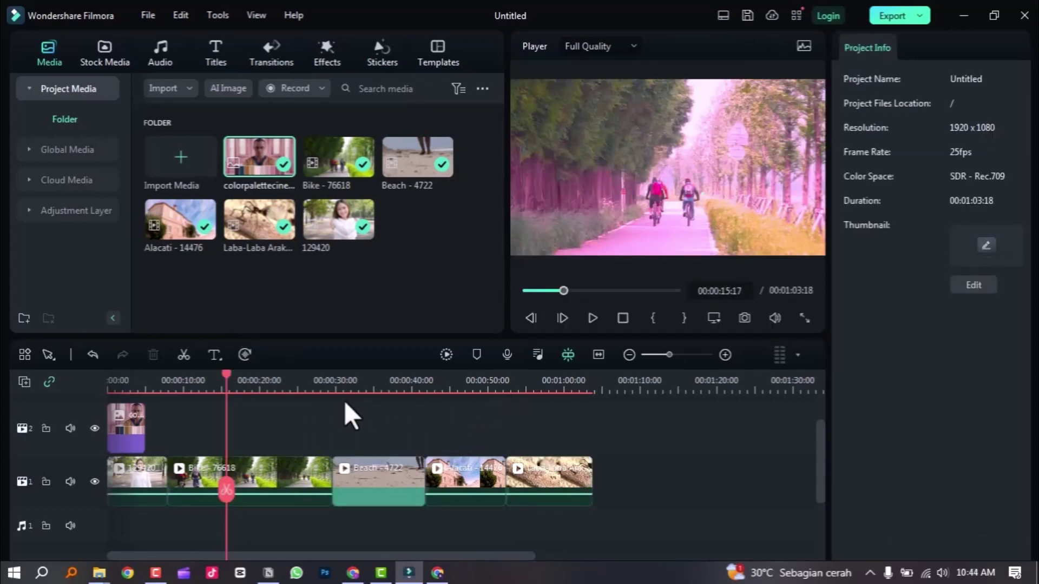
Scrub the playhead to 00:00:19:07 in the Bike clip to view the pink tint
left_click_drag(225, 490, 252, 488)
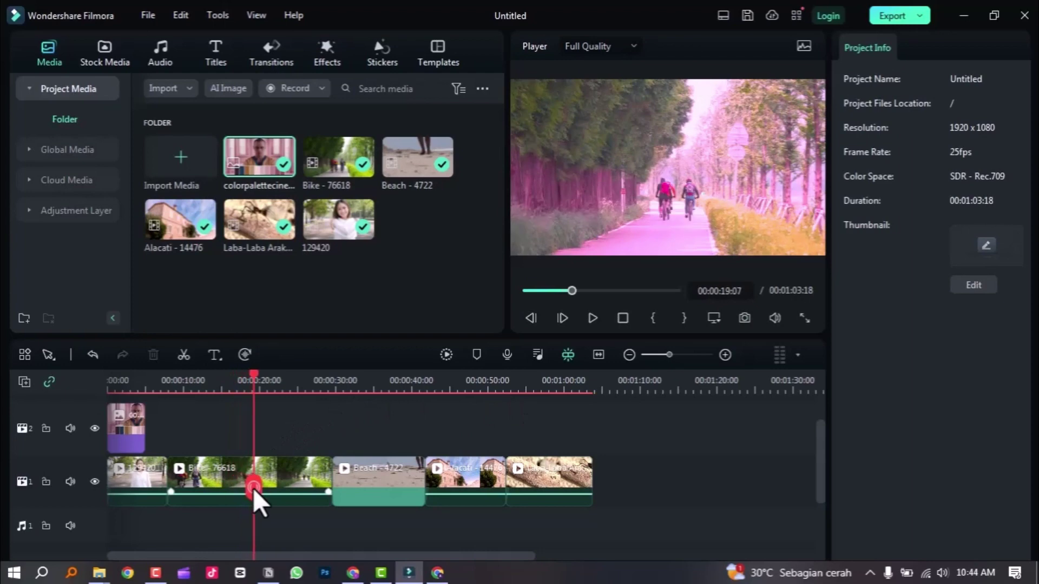